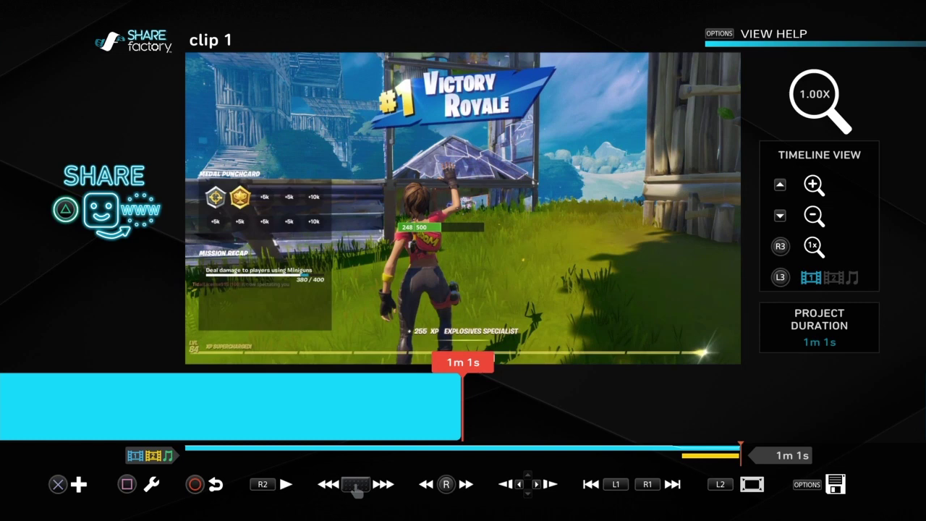
Step: Rewind to about 0m 47s to review the clip's end, then bring up the save and export options
{"action": "key", "text": "Left"}
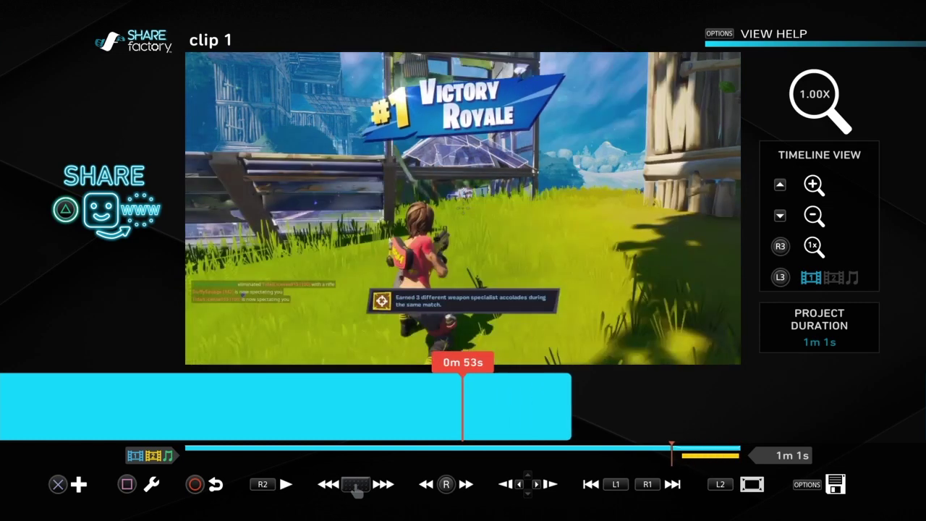
{"action": "key", "text": "Left"}
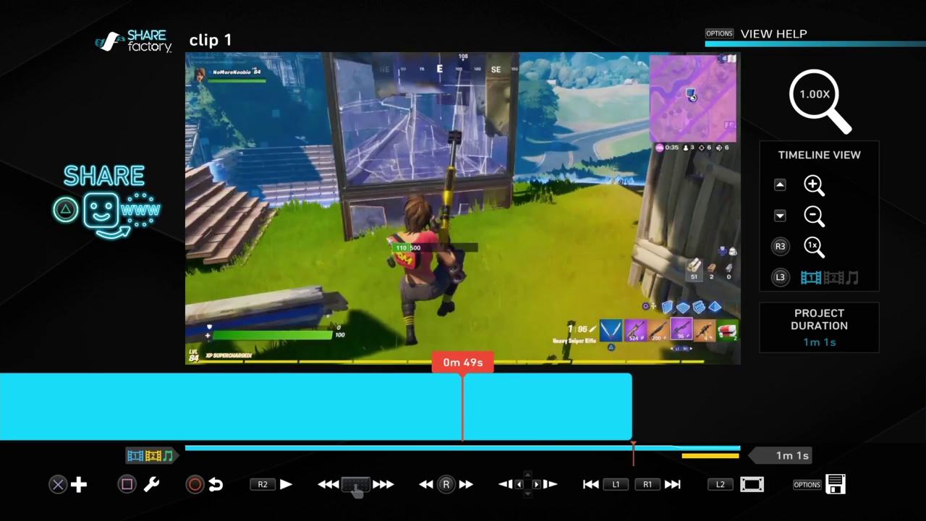
{"action": "key", "text": "F7"}
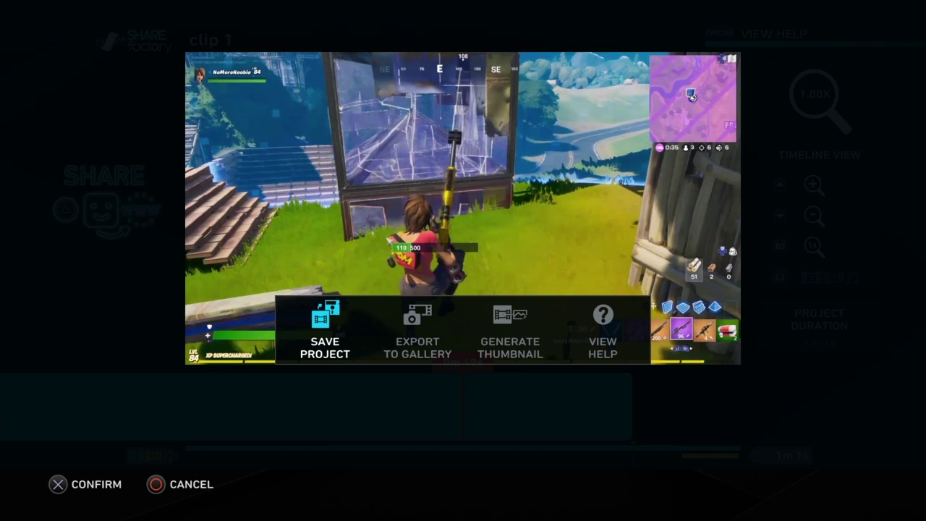
Step: Export the clip 1 movie to the Capture Gallery, choosing Share Later
{"action": "key", "text": "Right"}
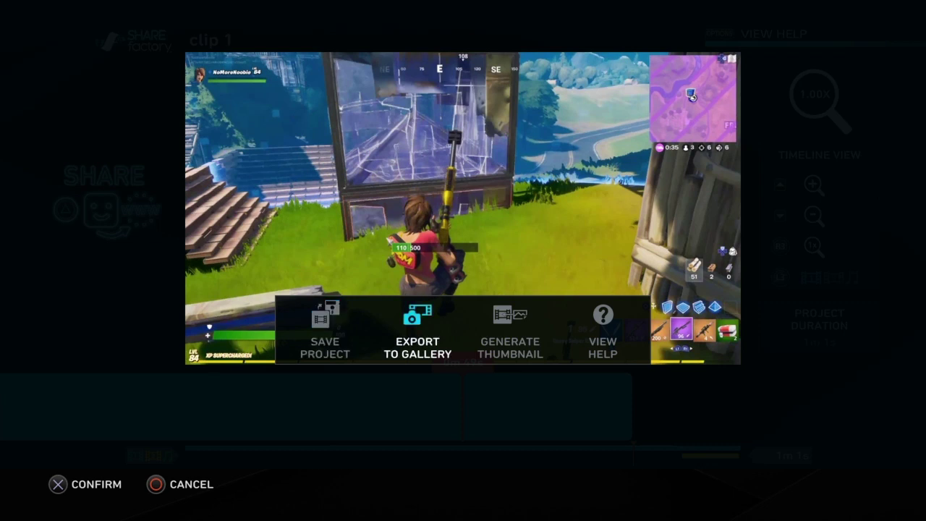
{"action": "key", "text": "Return"}
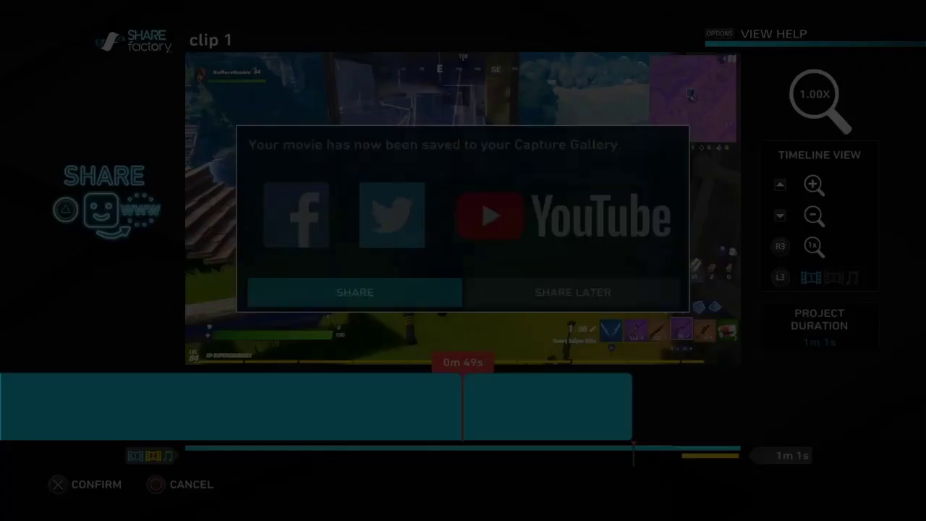
{"action": "key", "text": "Right"}
{"action": "key", "text": "Return"}
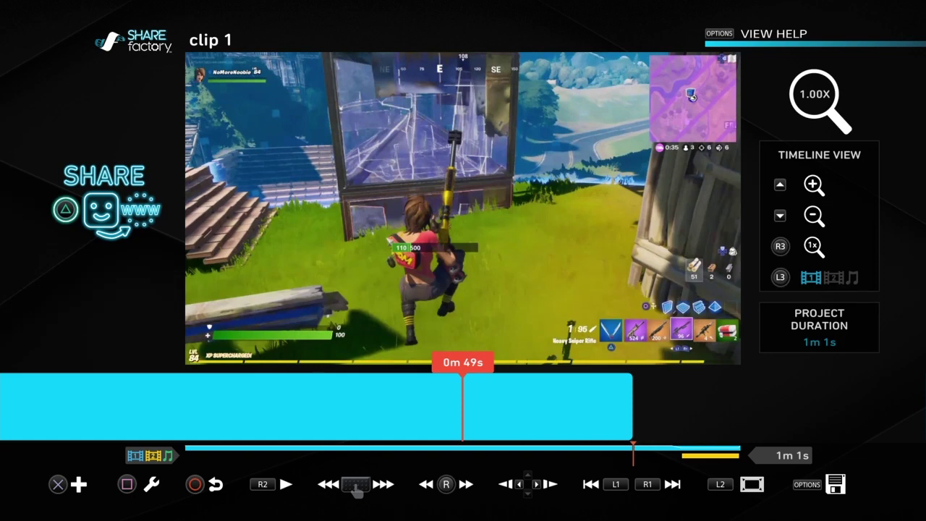
Step: Save the project and exit to the main menu, confirming with OK
{"action": "key", "text": "Escape"}
{"action": "key", "text": "Down"}
{"action": "key", "text": "Return"}
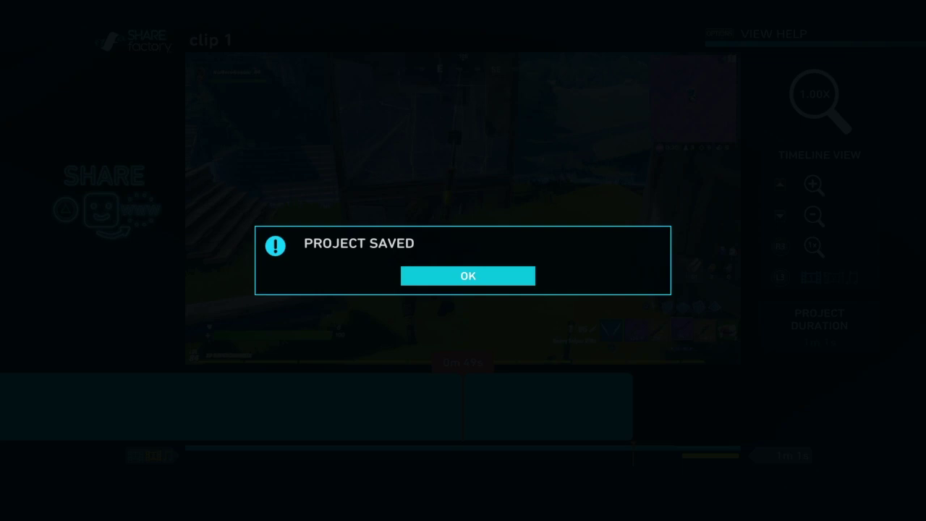
{"action": "key", "text": "Return"}
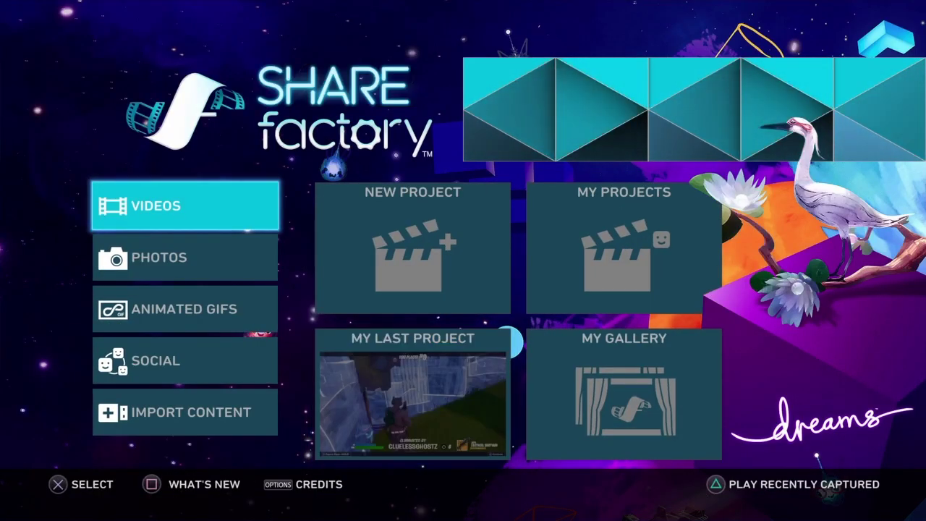
Step: Start a new project using the SHAREfactory Theme
{"action": "key", "text": "Right"}
{"action": "key", "text": "Return"}
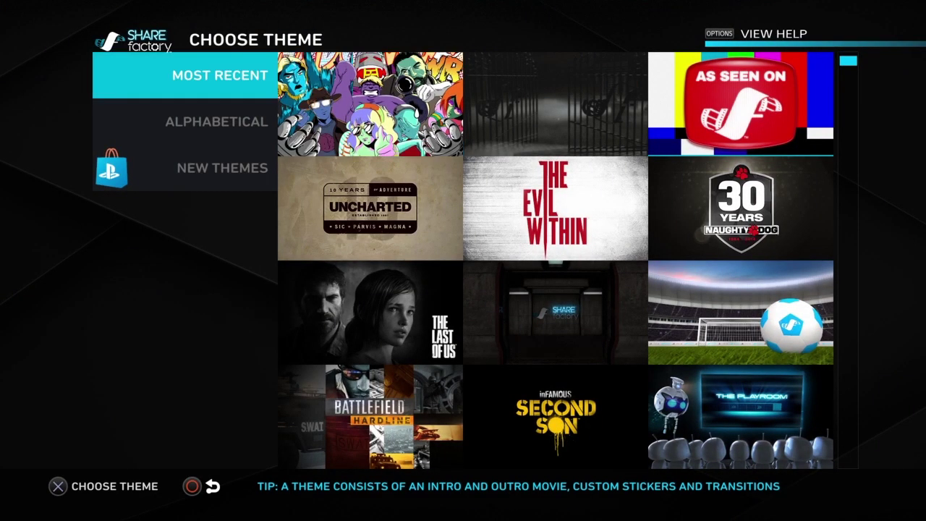
{"action": "key", "text": "Right"}
{"action": "key", "text": "Down"}
{"action": "key", "text": "Right"}
{"action": "key", "text": "Down"}
{"action": "key", "text": "Down"}
{"action": "key", "text": "Down"}
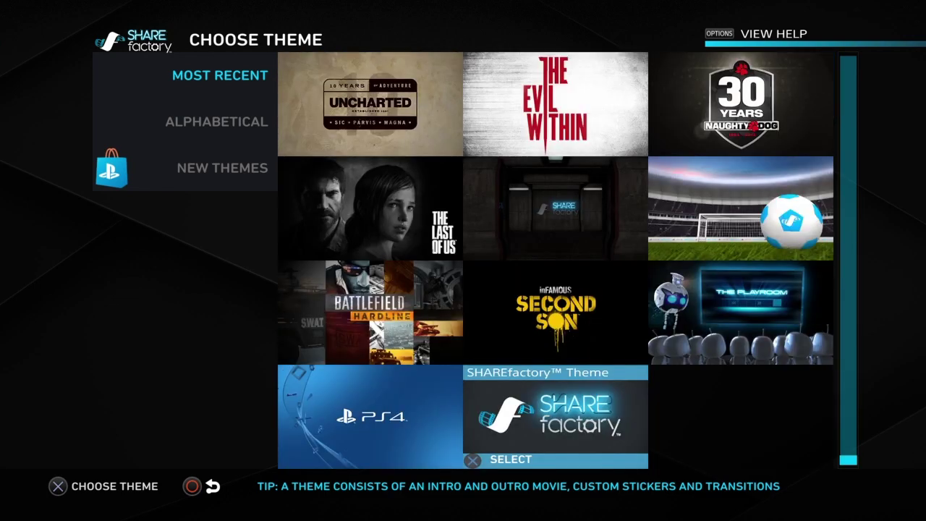
{"action": "key", "text": "Return"}
Step: Deselect the Intro, Title and Outro clips and continue without renaming the project
{"action": "key", "text": "Return"}
{"action": "key", "text": "Right"}
{"action": "key", "text": "Return"}
{"action": "key", "text": "Right"}
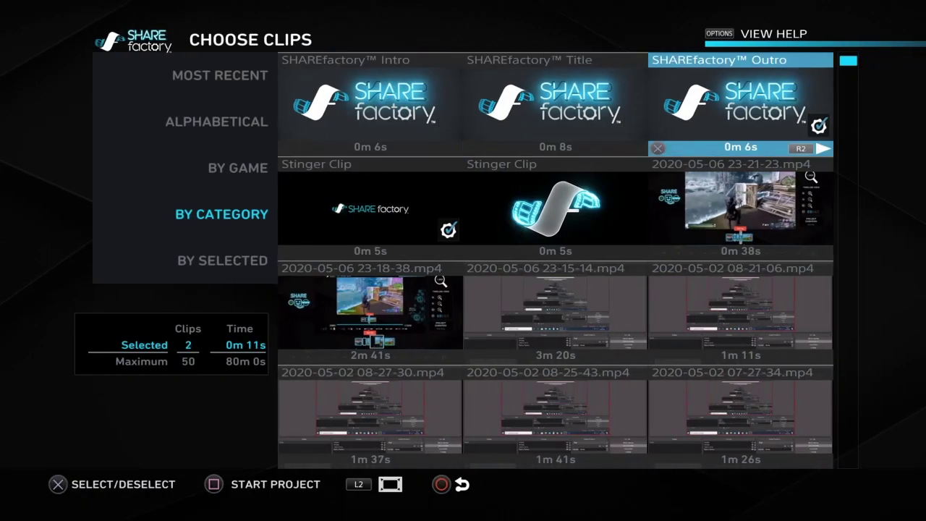
{"action": "key", "text": "Return"}
{"action": "key", "text": "s"}
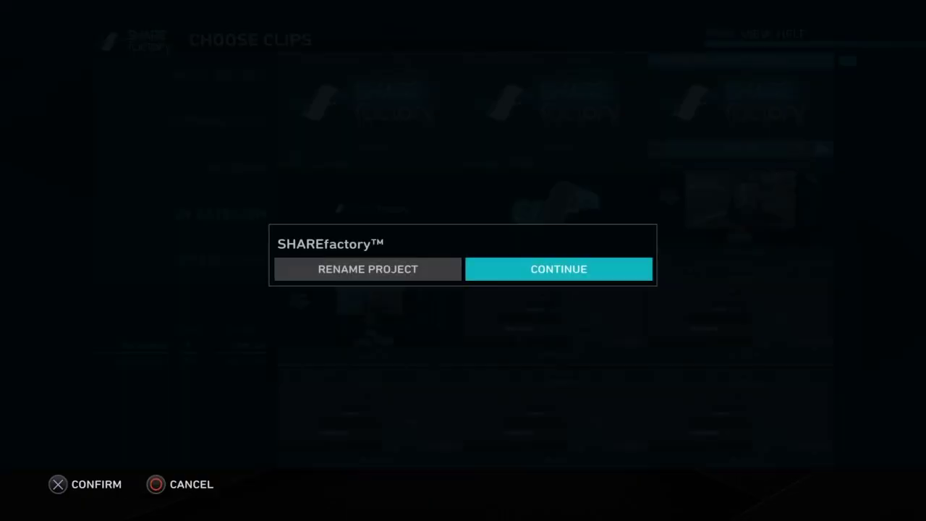
{"action": "key", "text": "Return"}
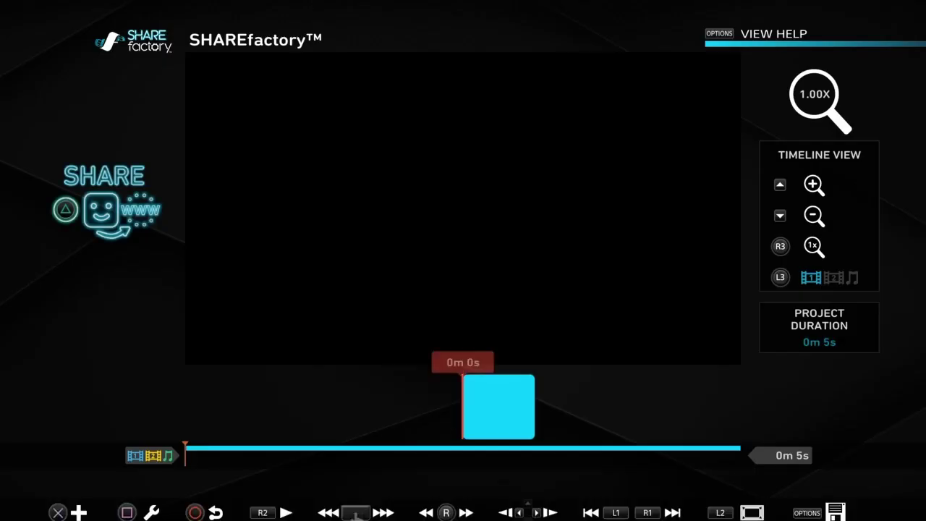
Step: Add clip 1 from the Most Recent clips to the timeline and delete the 5-second stinger clip
{"action": "key", "text": "Return"}
{"action": "key", "text": "Left"}
{"action": "key", "text": "Left"}
{"action": "key", "text": "Return"}
{"action": "key", "text": "Left"}
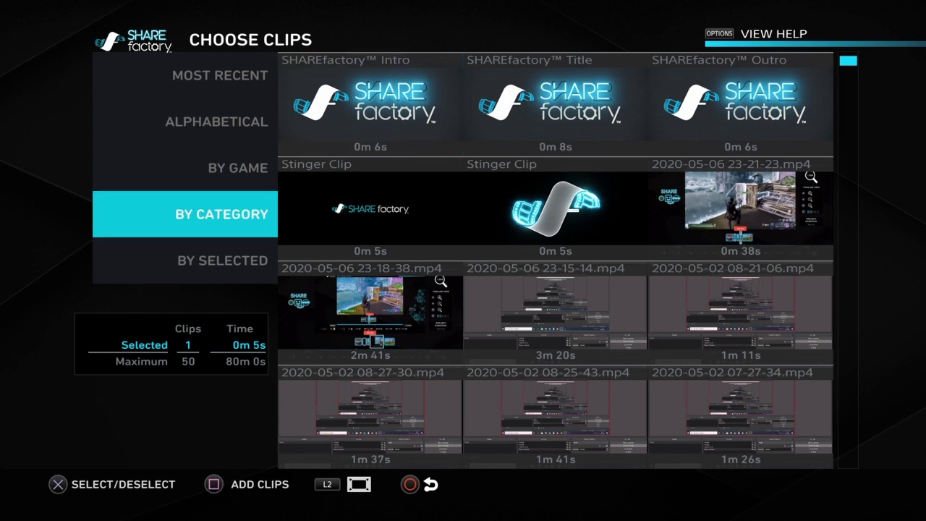
{"action": "key", "text": "Up"}
{"action": "key", "text": "Up"}
{"action": "key", "text": "Up"}
{"action": "key", "text": "Return"}
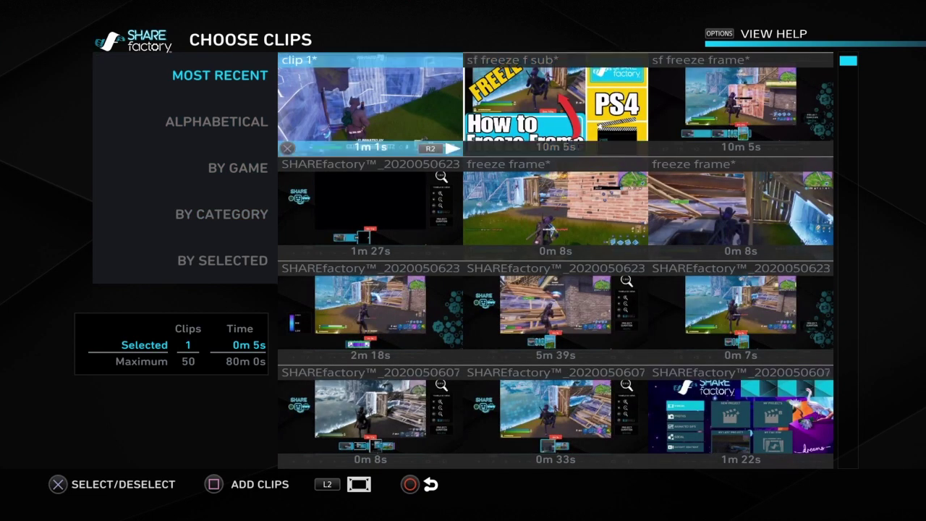
{"action": "key", "text": "Return"}
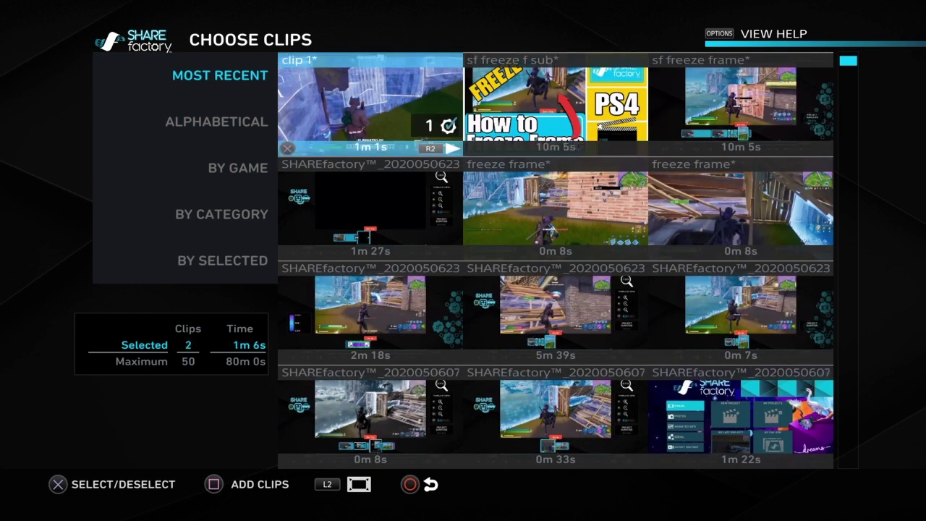
{"action": "key", "text": "Return"}
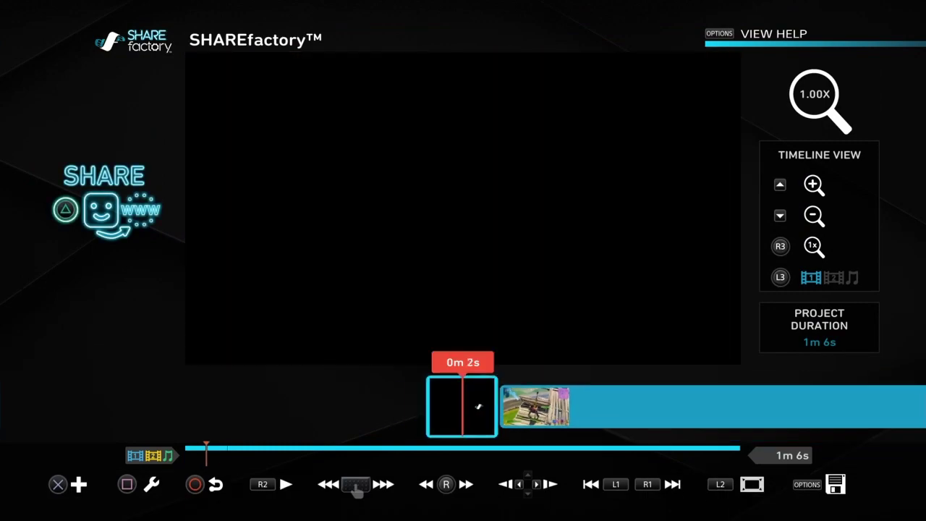
{"action": "key", "text": "Return"}
{"action": "key", "text": "Return"}
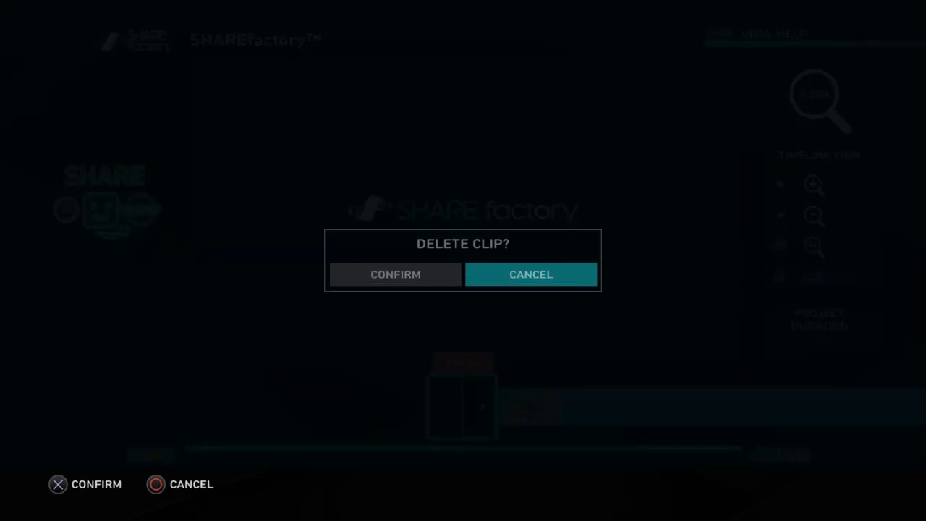
{"action": "key", "text": "Return"}
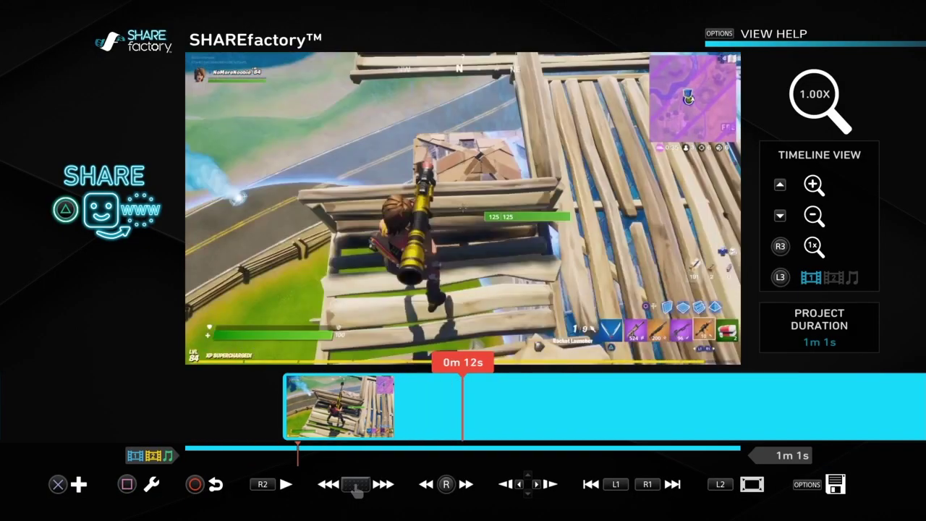
Step: Preview the project, then step back to 0m 51s and pause at 0m 54s on the Victory Royale banner
{"action": "key", "text": "space"}
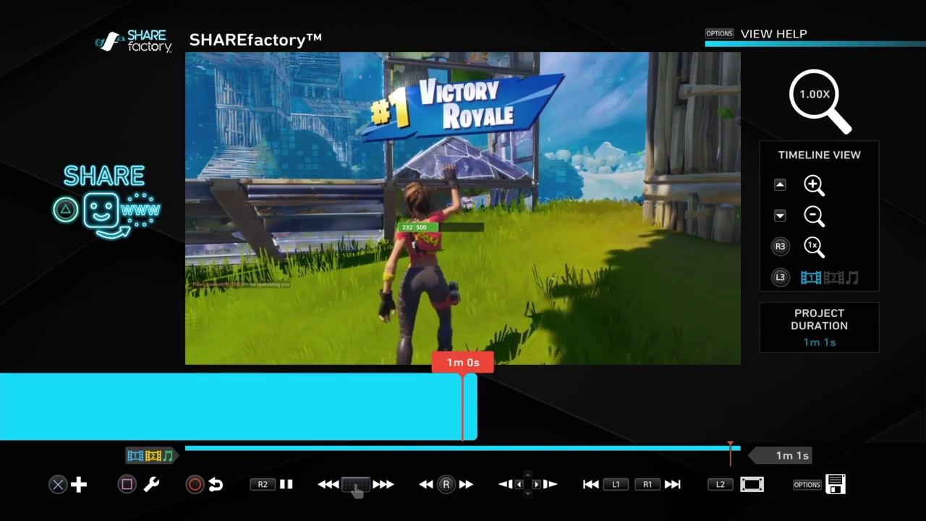
{"action": "key", "text": "Left"}
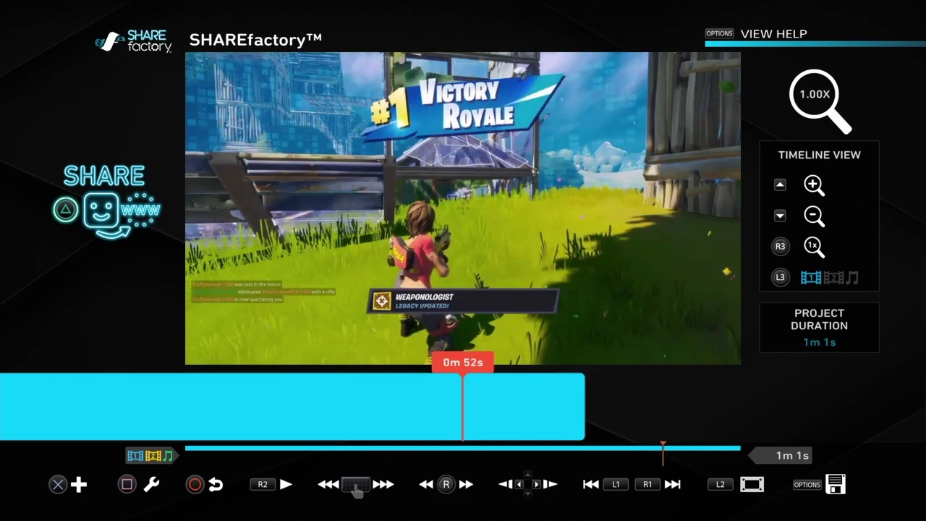
{"action": "key", "text": "Left"}
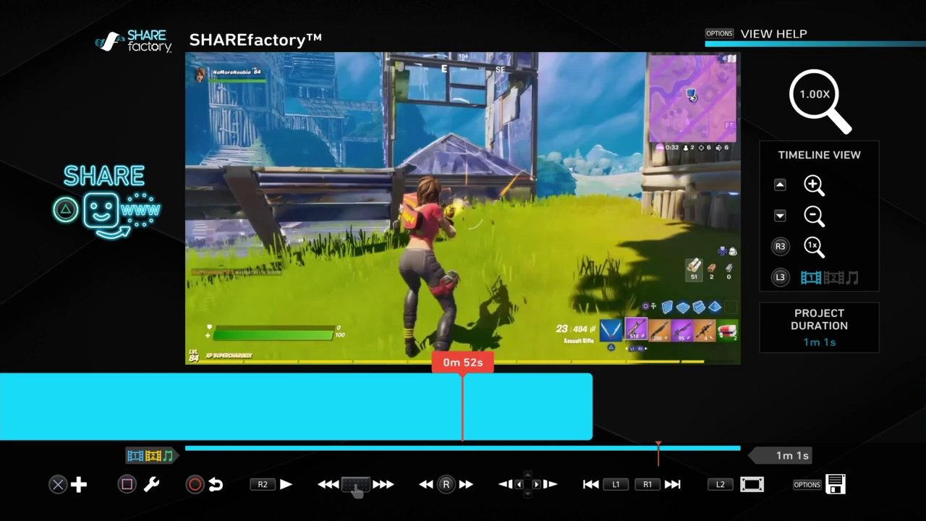
{"action": "key", "text": "space"}
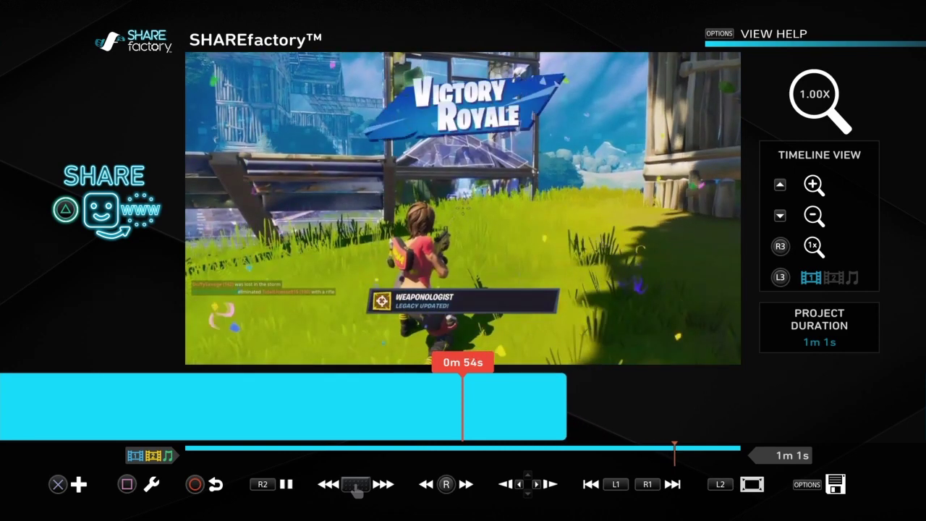
{"action": "key", "text": "space"}
Step: Add a second track at the playhead
{"action": "key", "text": "Return"}
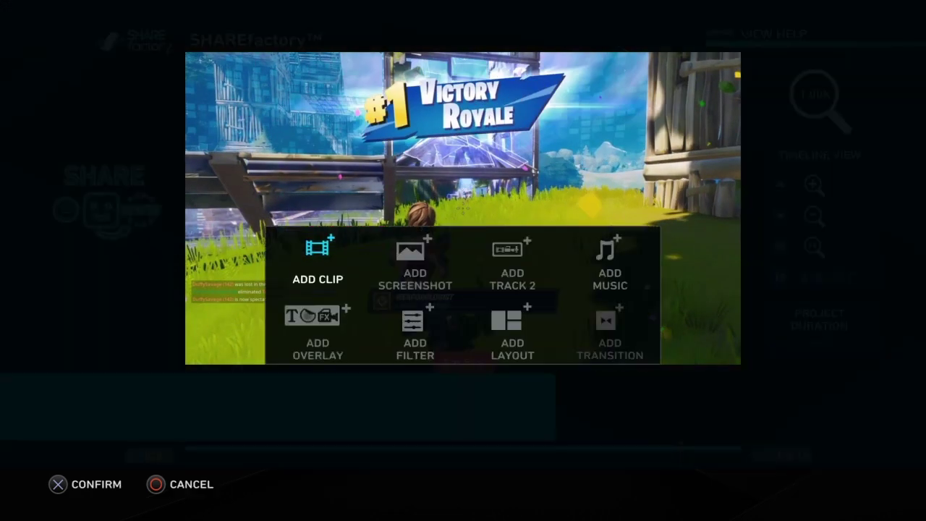
{"action": "key", "text": "Right"}
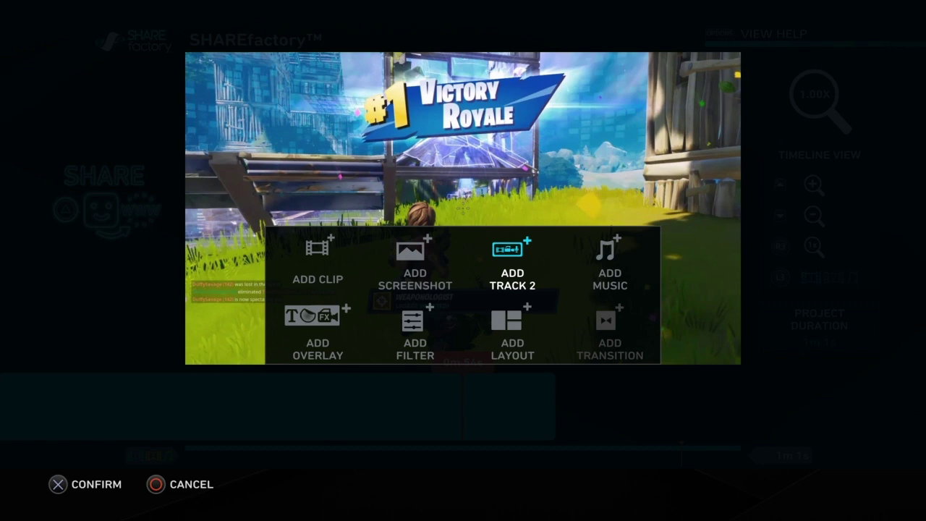
{"action": "key", "text": "Return"}
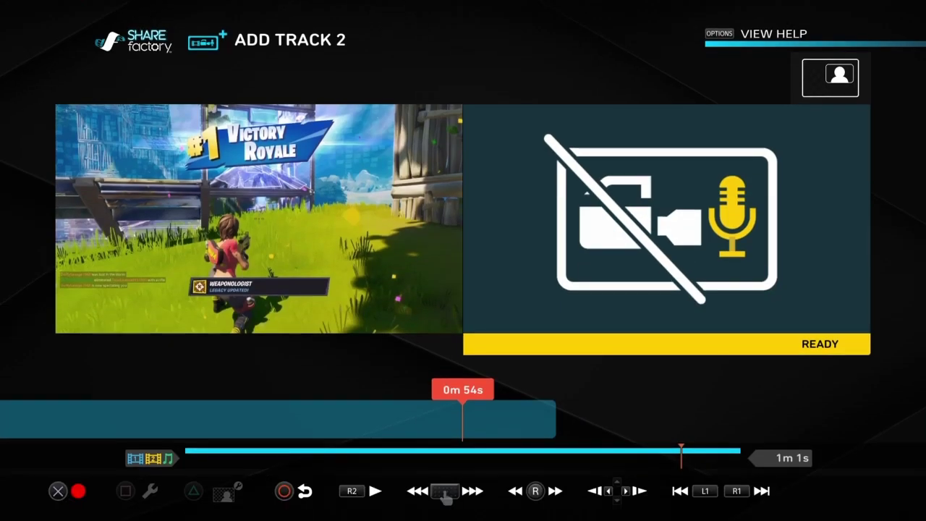
Step: Insert the saved Youtube Animated Green screen clip into track 2
{"action": "key", "text": "Return"}
{"action": "key", "text": "Right"}
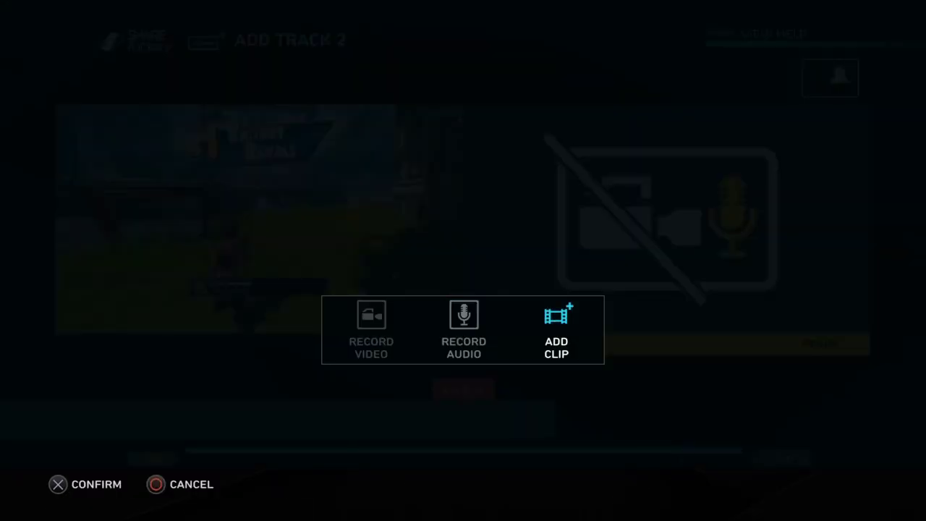
{"action": "key", "text": "Return"}
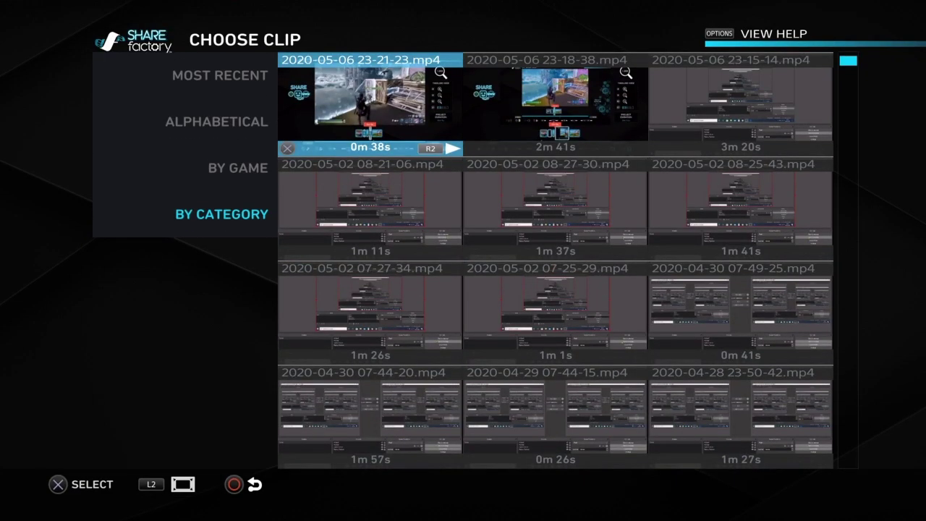
{"action": "key", "text": "Down"}
{"action": "key", "text": "Right"}
{"action": "key", "text": "Down"}
{"action": "key", "text": "Down"}
{"action": "key", "text": "Down"}
{"action": "key", "text": "Down"}
{"action": "key", "text": "Down"}
{"action": "key", "text": "Down"}
{"action": "key", "text": "Down"}
{"action": "key", "text": "Down"}
{"action": "key", "text": "Down"}
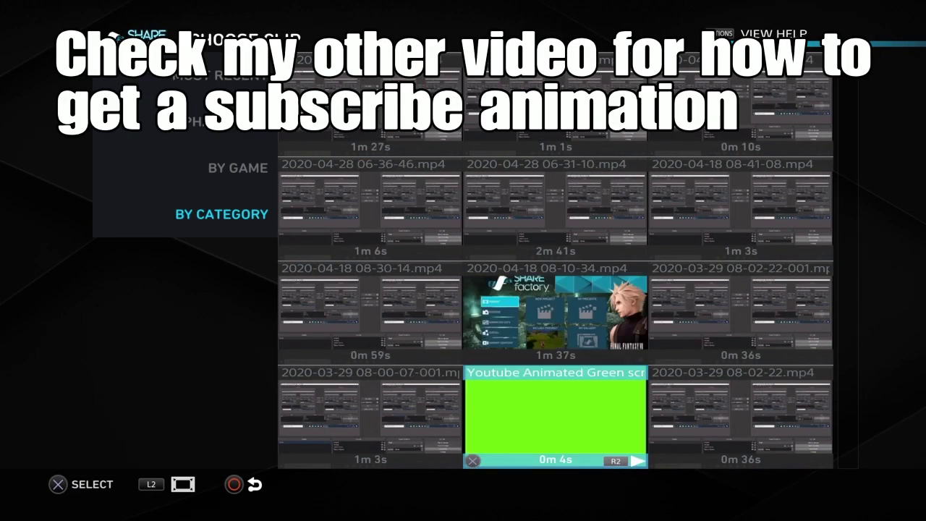
{"action": "key", "text": "Up"}
{"action": "key", "text": "Return"}
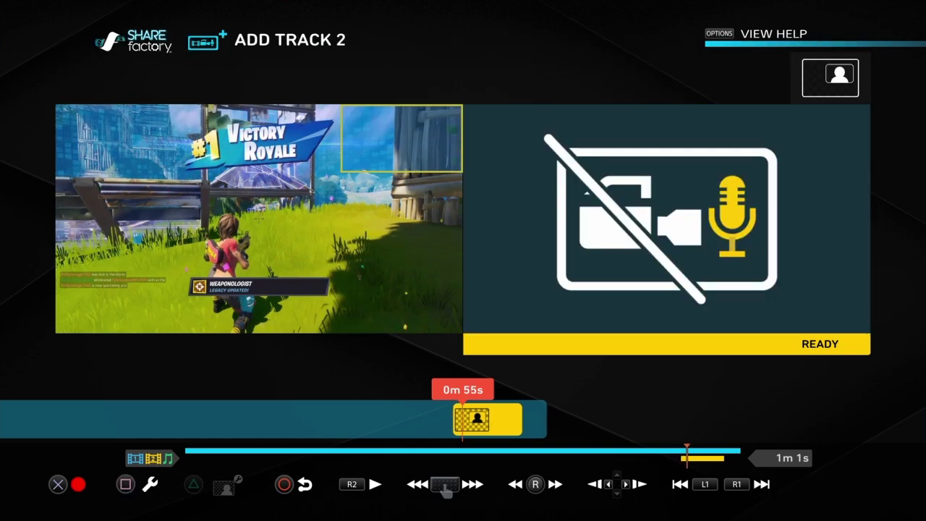
Step: Set the track 2 clip's PIP Layout to Full Screen
{"action": "key", "text": "Return"}
{"action": "key", "text": "Down"}
{"action": "key", "text": "Return"}
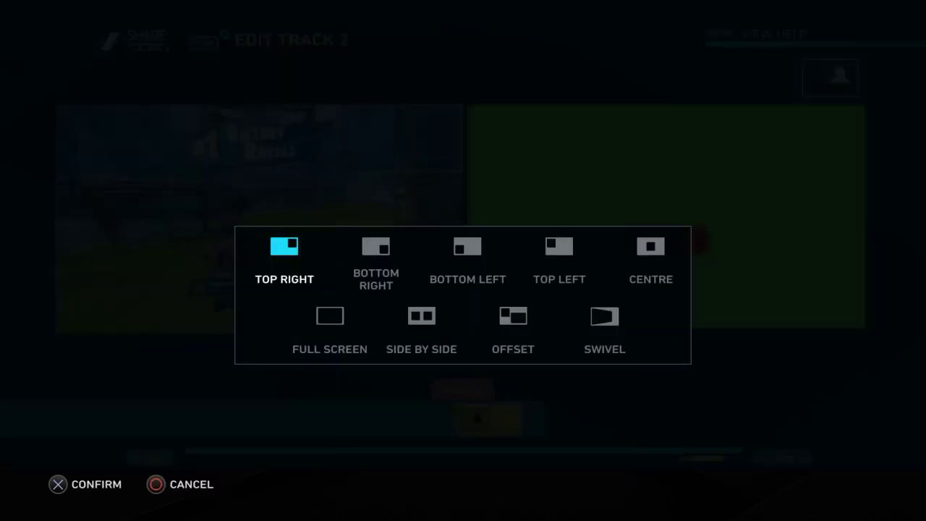
{"action": "key", "text": "Down"}
{"action": "key", "text": "Return"}
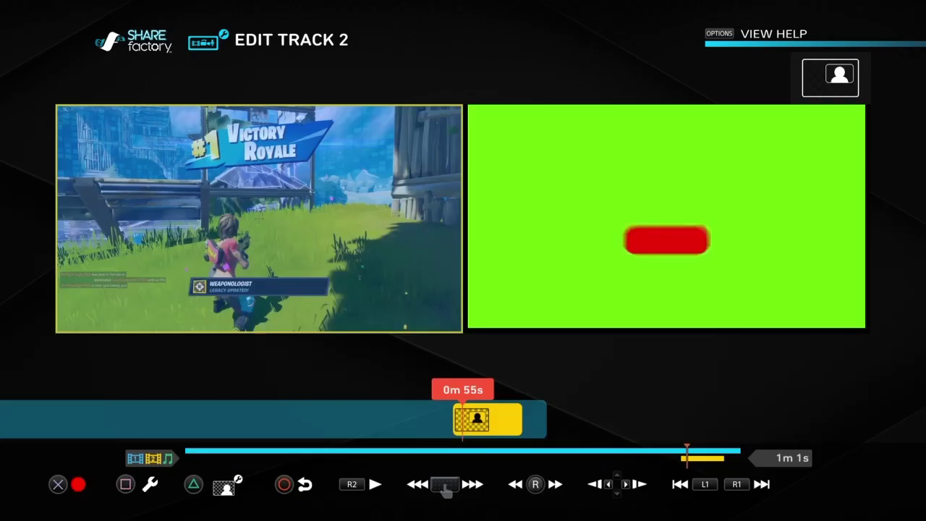
Step: In Adjust Mode, set the animation's blending to Green Screen
{"action": "key", "text": "y"}
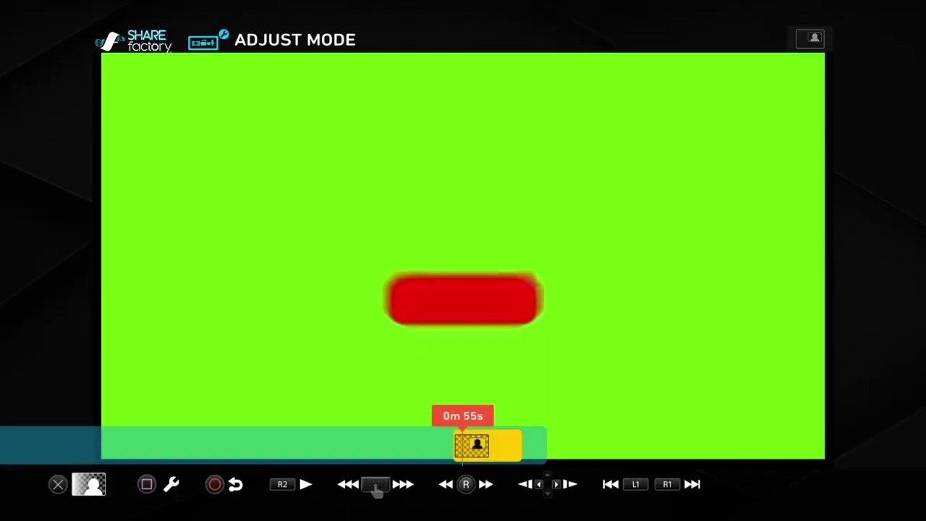
{"action": "key", "text": "x"}
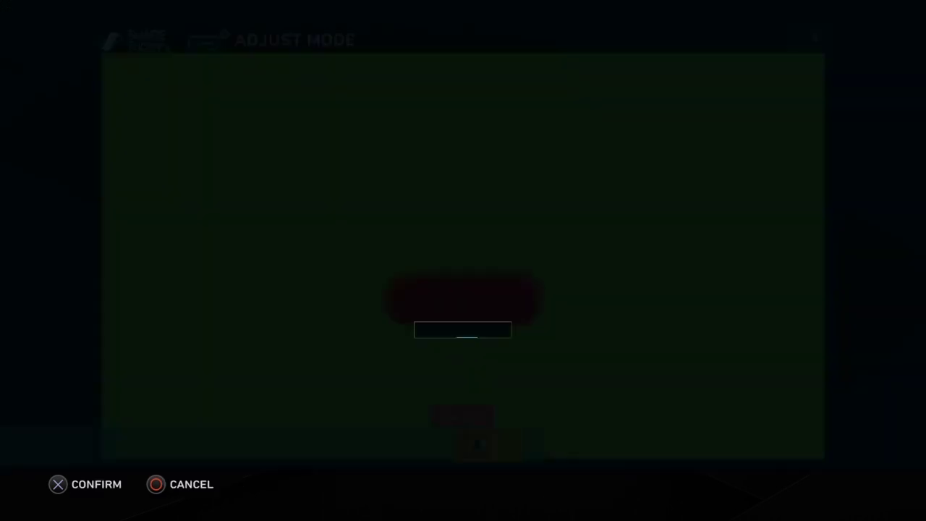
{"action": "key", "text": "Right"}
{"action": "key", "text": "Right"}
{"action": "key", "text": "Return"}
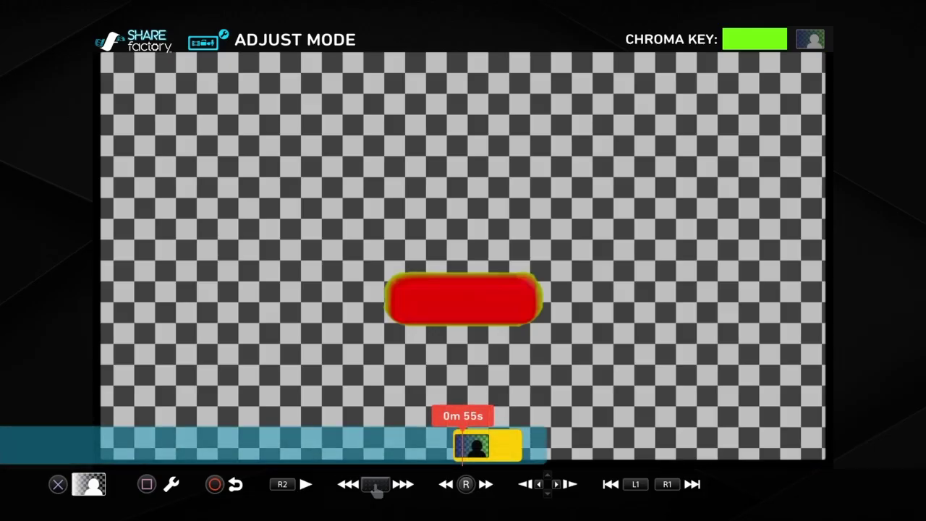
Step: Return to the main timeline and play back from about 0m 53s to check the overlay
{"action": "key", "text": "Escape"}
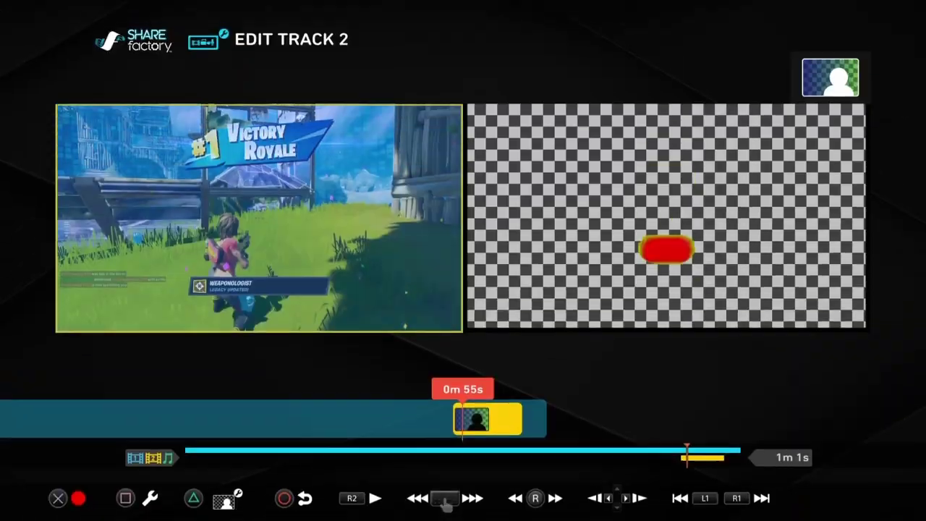
{"action": "key", "text": "Escape"}
{"action": "key", "text": "Left"}
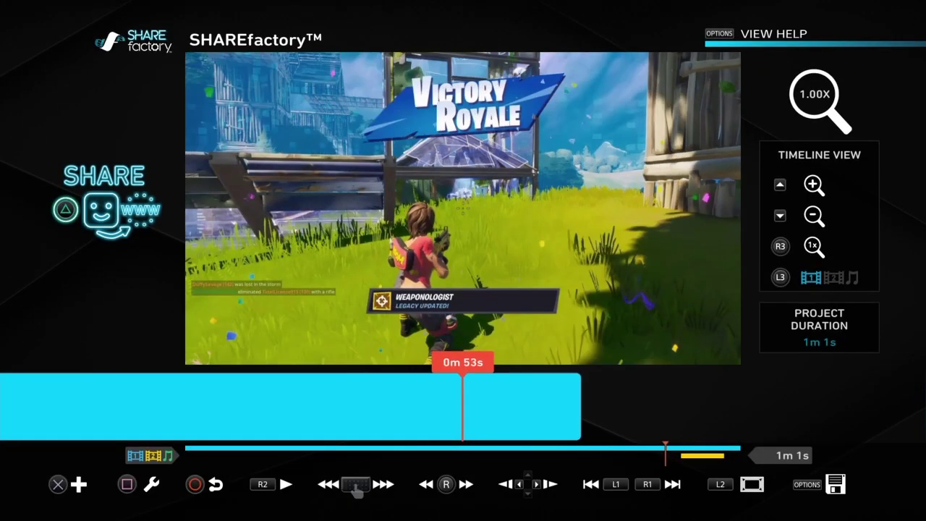
{"action": "key", "text": "Right"}
{"action": "key", "text": "Left"}
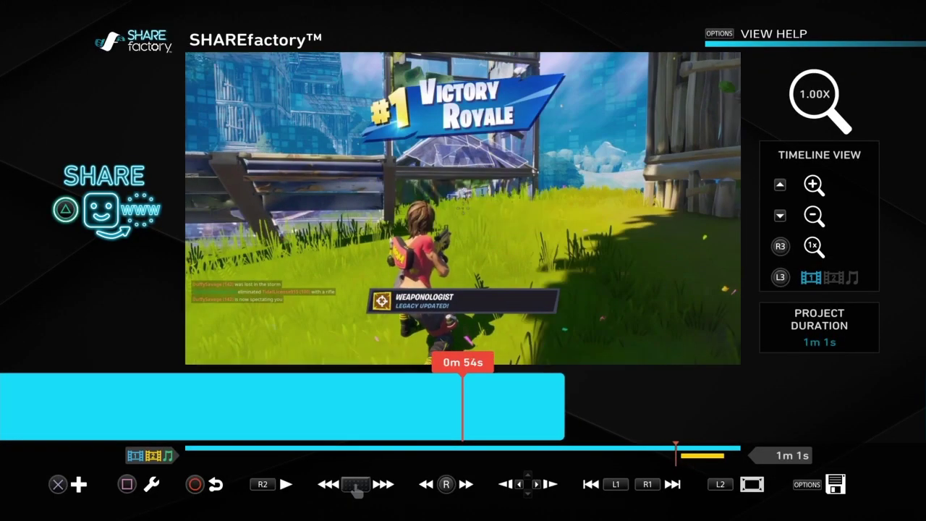
{"action": "key", "text": "Left"}
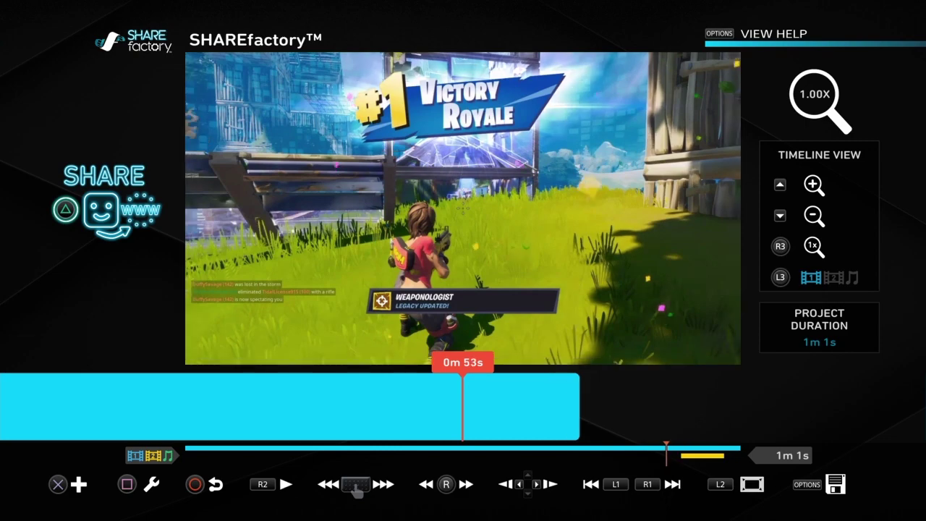